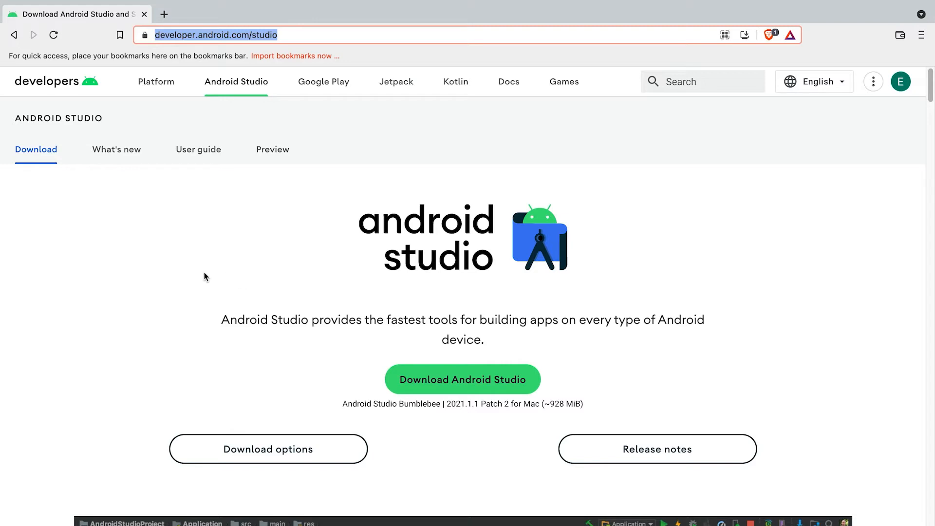
- Accept the Android Studio Bumblebee 2021.1.1 Patch 2 terms and download the version for Macs with an Apple chip
{"action": "left_click", "coordinate": [187, 273]}
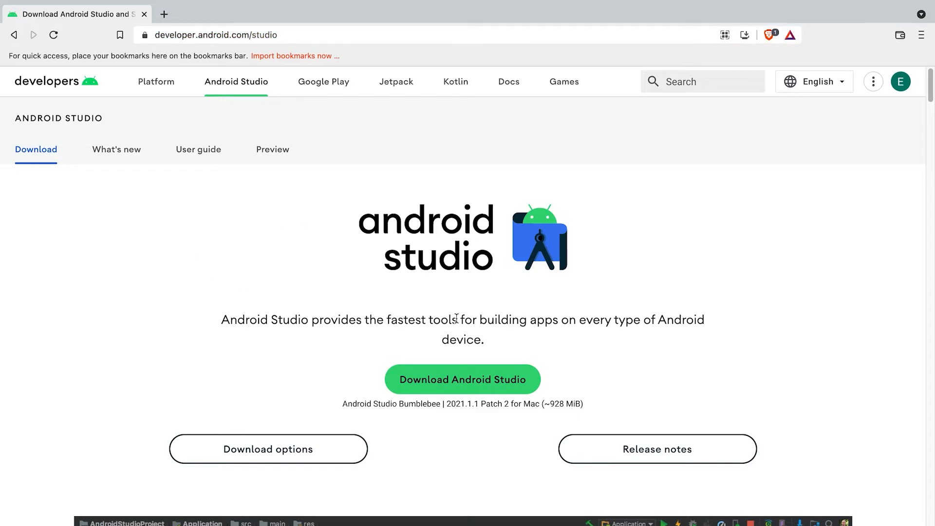
{"action": "left_click", "coordinate": [459, 381]}
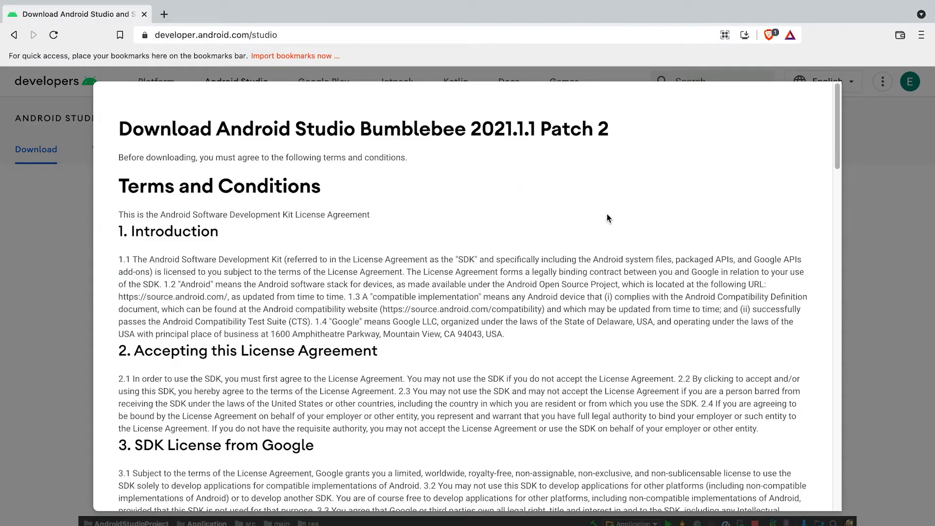
{"action": "scroll", "coordinate": [579, 257], "scroll_direction": "down", "scroll_amount": 1}
{"action": "scroll", "coordinate": [578, 257], "scroll_direction": "down", "scroll_amount": 20}
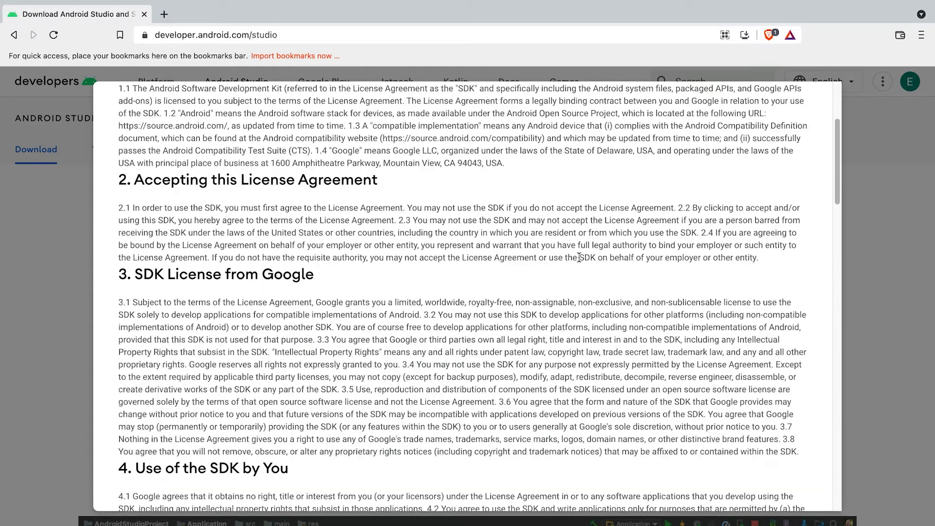
{"action": "scroll", "coordinate": [579, 257], "scroll_direction": "down", "scroll_amount": 13}
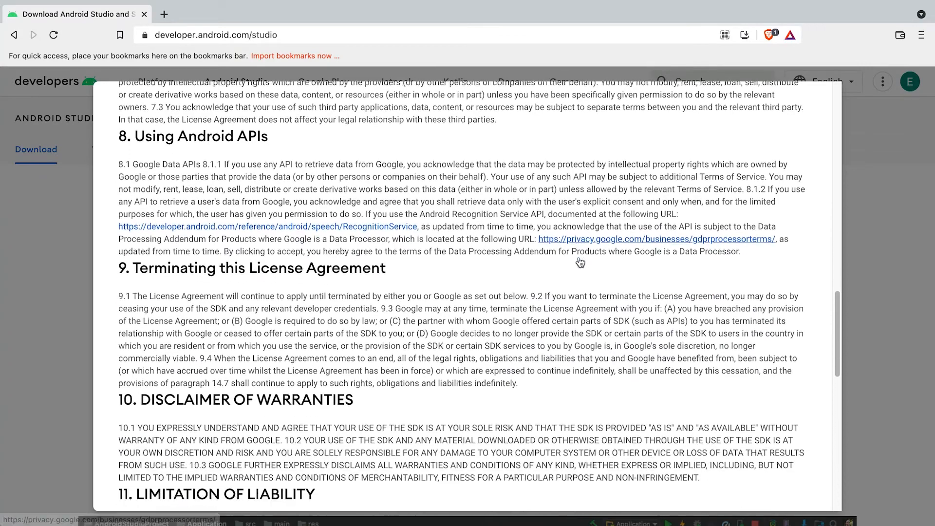
{"action": "scroll", "coordinate": [579, 257], "scroll_direction": "down", "scroll_amount": 5}
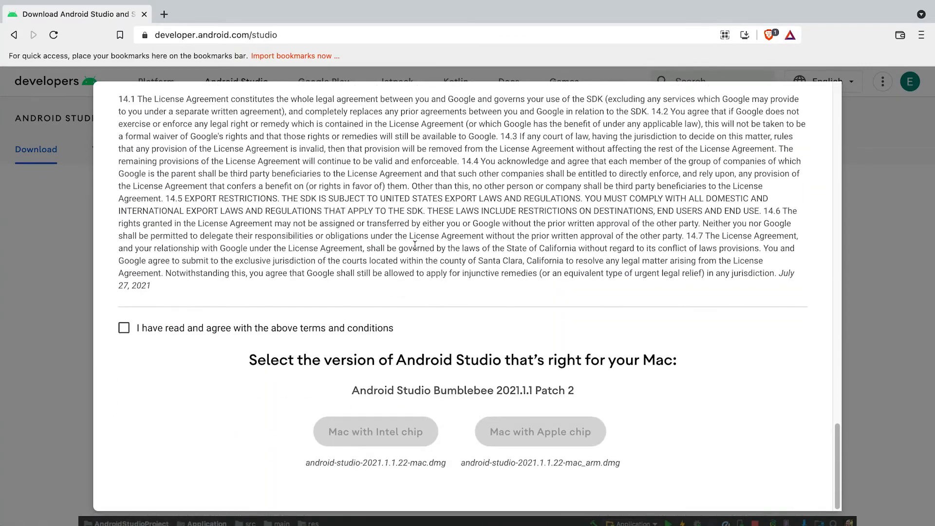
{"action": "left_click", "coordinate": [123, 329]}
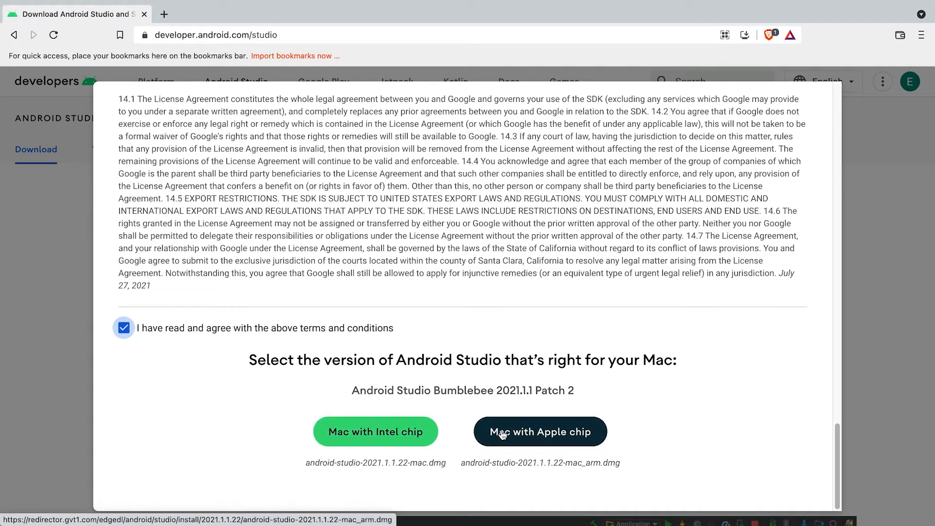
{"action": "left_click", "coordinate": [529, 432]}
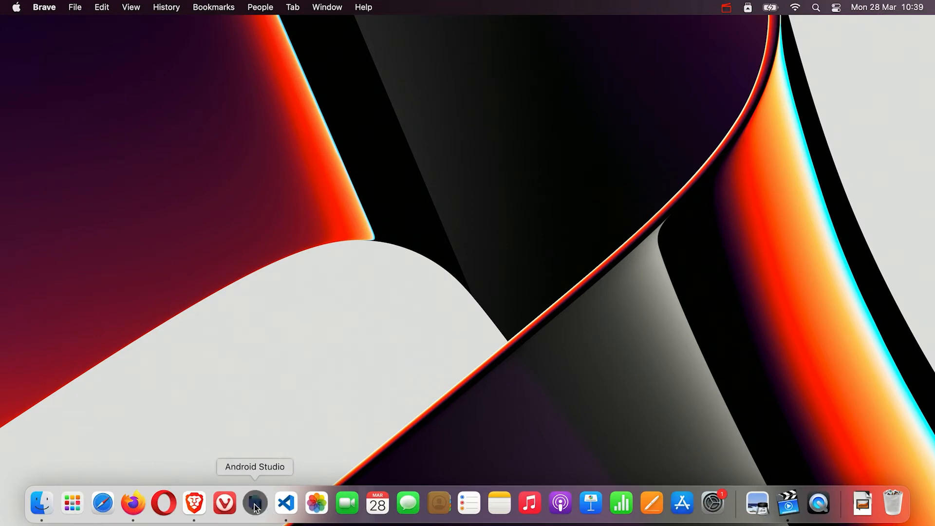
- Launch Android Studio, start a new project and look through the Wear OS, Android TV and Automotive templates
{"action": "left_click", "coordinate": [254, 503]}
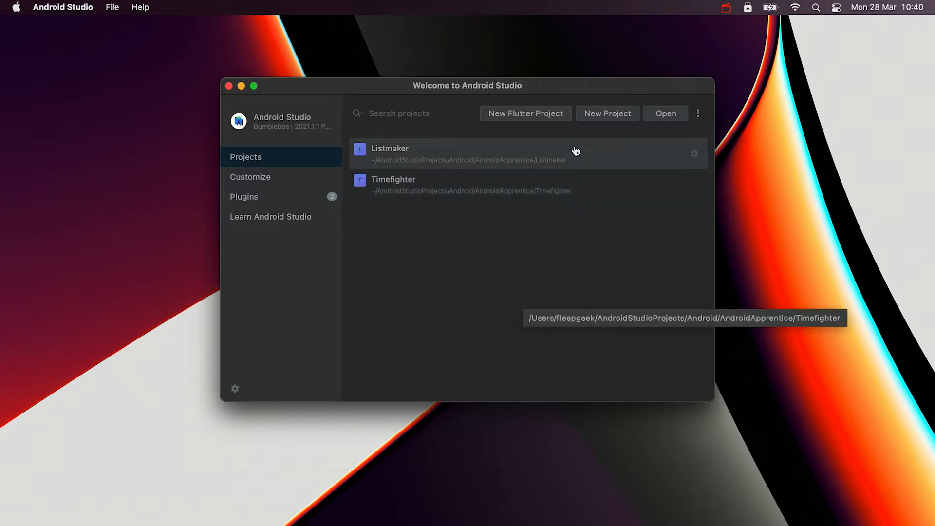
{"action": "left_click", "coordinate": [604, 112]}
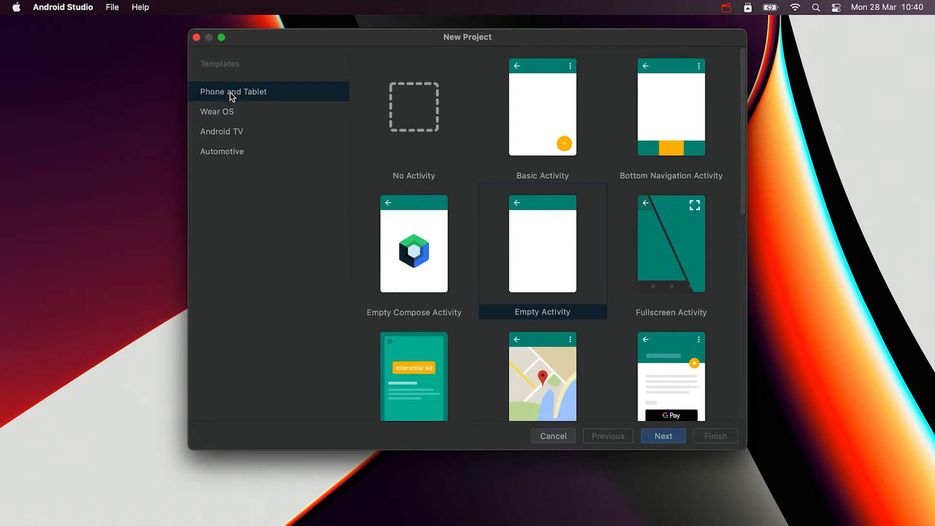
{"action": "left_click", "coordinate": [225, 112]}
{"action": "left_click", "coordinate": [227, 131]}
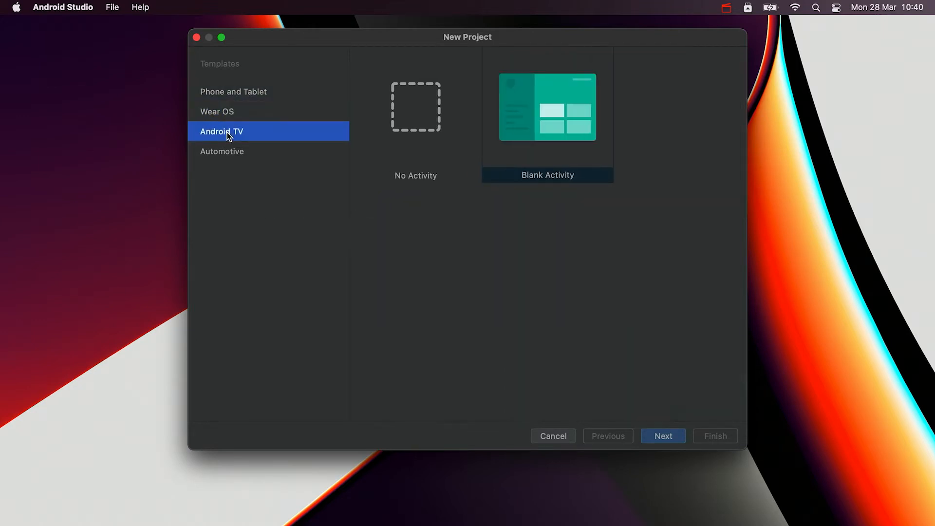
{"action": "left_click", "coordinate": [239, 153]}
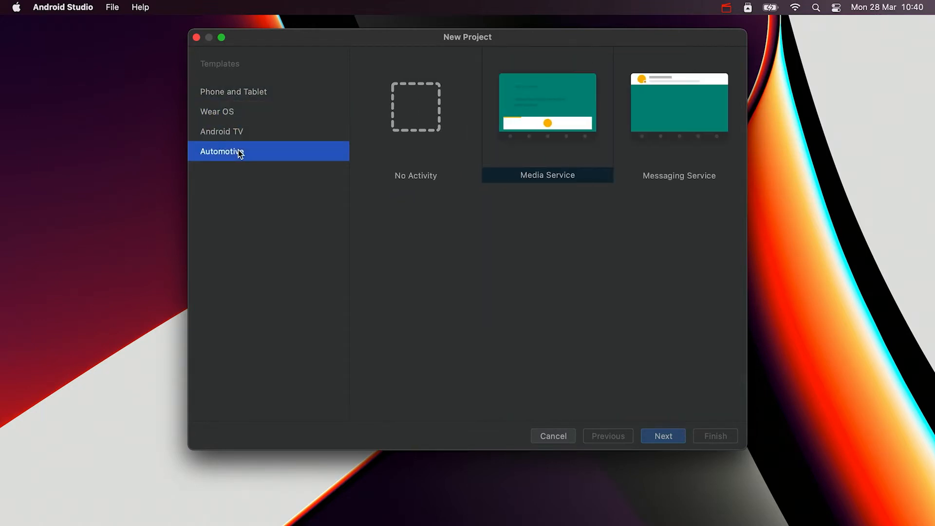
- Choose the Empty Activity template from the Phone and Tablet category and continue to the project settings
{"action": "left_click", "coordinate": [244, 92]}
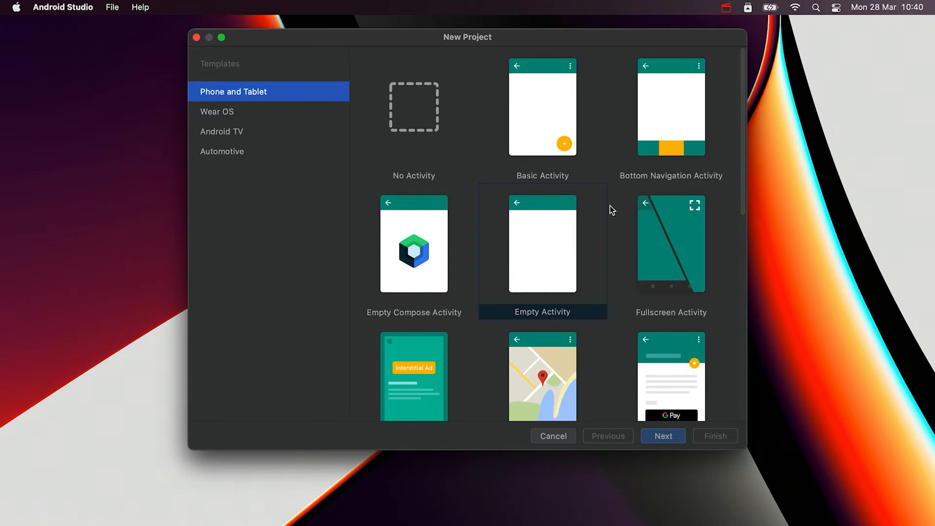
{"action": "scroll", "coordinate": [605, 180], "scroll_direction": "down", "scroll_amount": 3}
{"action": "scroll", "coordinate": [605, 180], "scroll_direction": "up", "scroll_amount": 3}
{"action": "scroll", "coordinate": [649, 186], "scroll_direction": "down", "scroll_amount": 3}
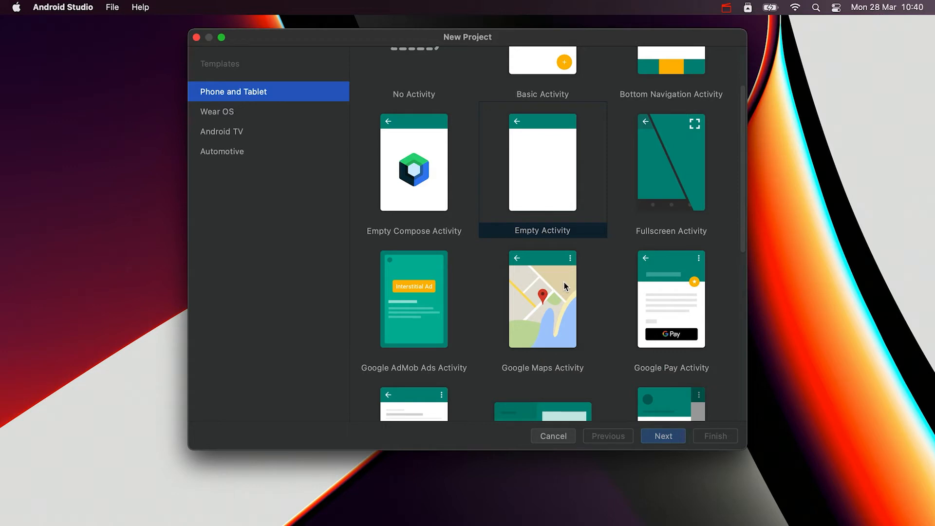
{"action": "left_click", "coordinate": [544, 166]}
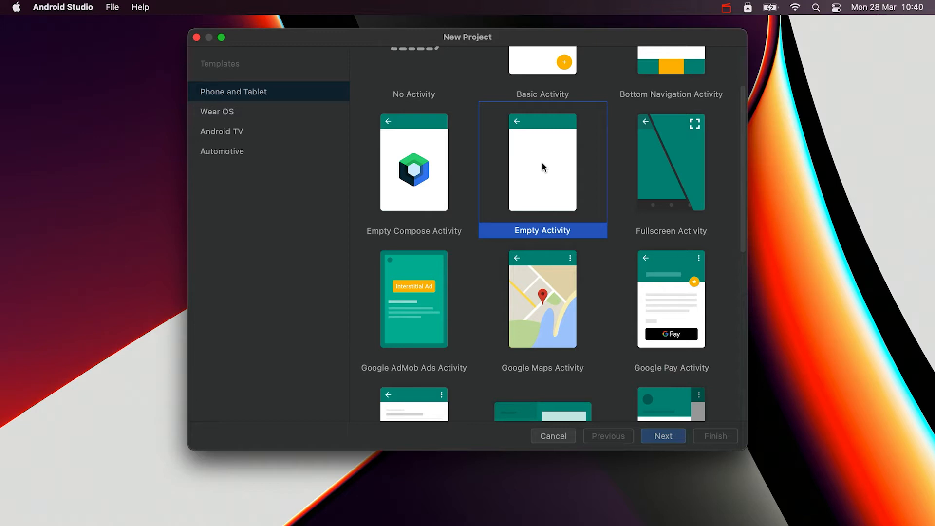
{"action": "left_click", "coordinate": [658, 436]}
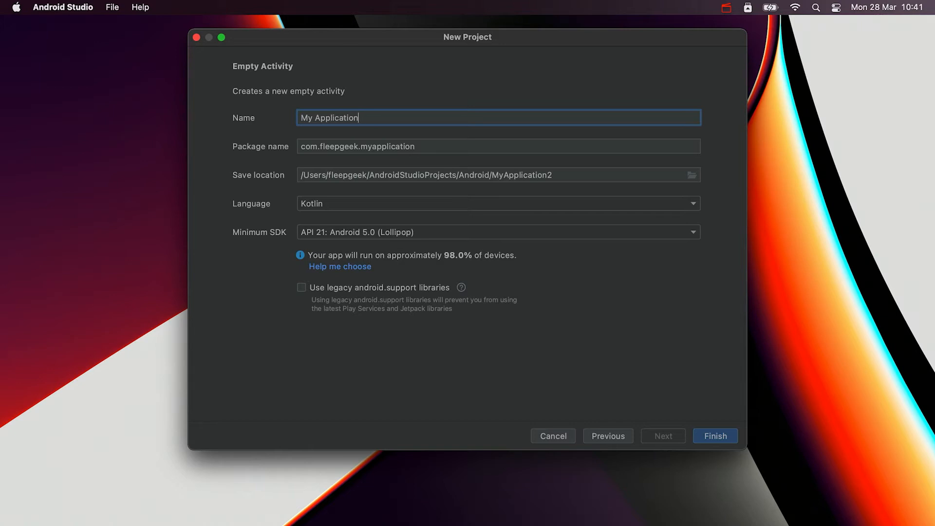
- Name the project Bullseye and set its package name to com.yourcompany.bullseye
{"action": "left_click_drag", "start_coordinate": [370, 116], "coordinate": [299, 119]}
{"action": "type", "text": "Bullseye"}
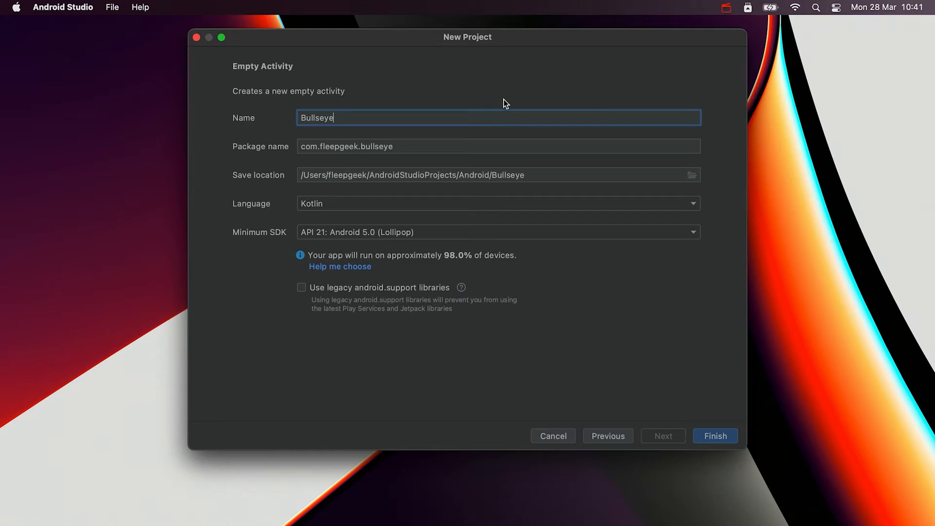
{"action": "double_click", "coordinate": [403, 146]}
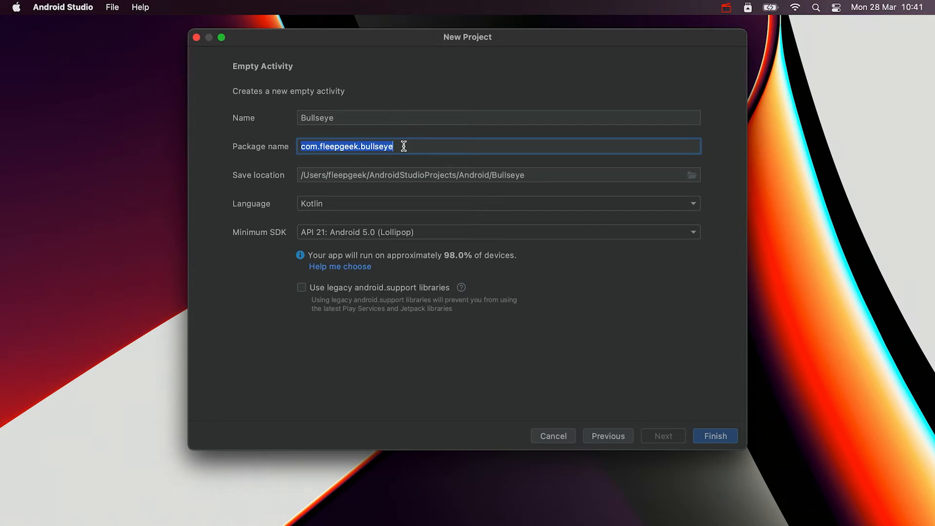
{"action": "left_click", "coordinate": [403, 146]}
{"action": "left_click_drag", "start_coordinate": [359, 146], "coordinate": [320, 146]}
{"action": "type", "text": "fyourcompany"}
{"action": "left_click", "coordinate": [322, 146]}
{"action": "key", "text": "BackSpace"}
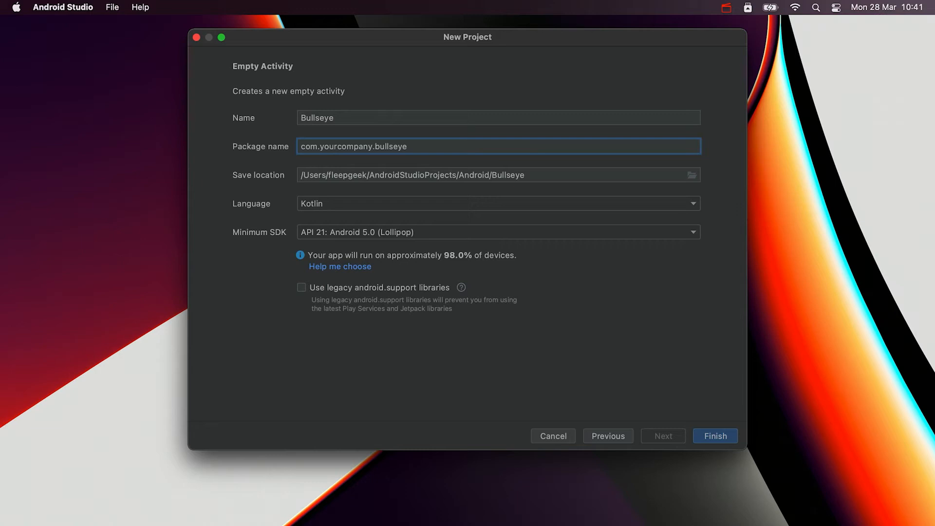
- Review the project's save location path and browse the folders available for it without choosing another one
{"action": "left_click", "coordinate": [344, 175]}
{"action": "left_click", "coordinate": [544, 177]}
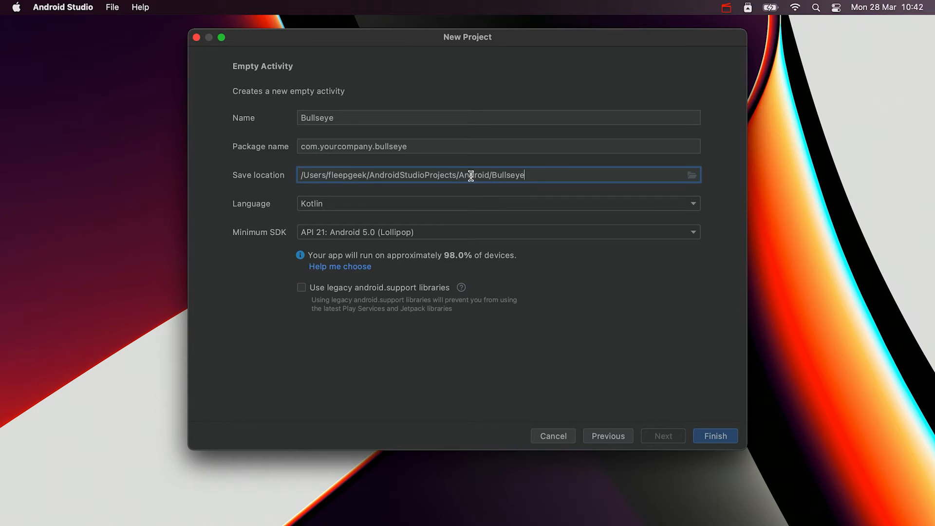
{"action": "left_click_drag", "start_coordinate": [463, 175], "coordinate": [513, 176]}
{"action": "left_click", "coordinate": [559, 177]}
{"action": "left_click", "coordinate": [691, 177]}
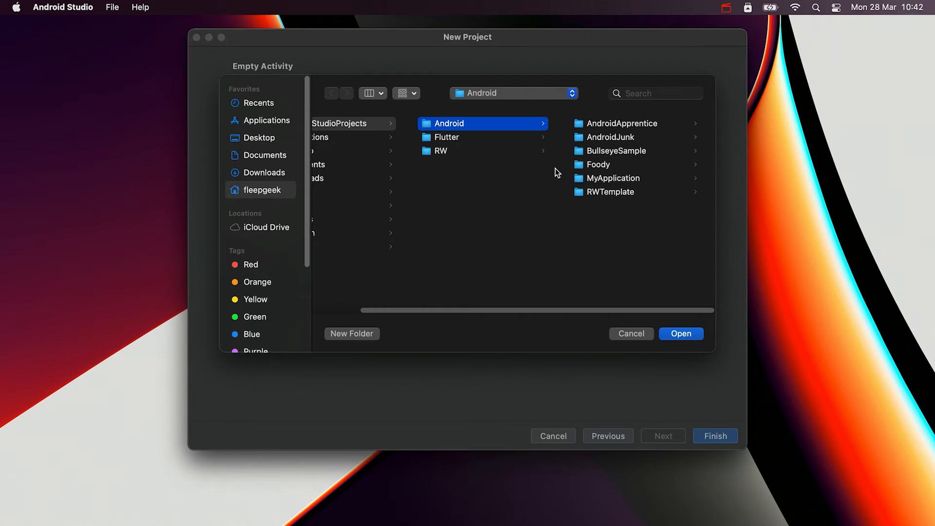
{"action": "left_click", "coordinate": [623, 335]}
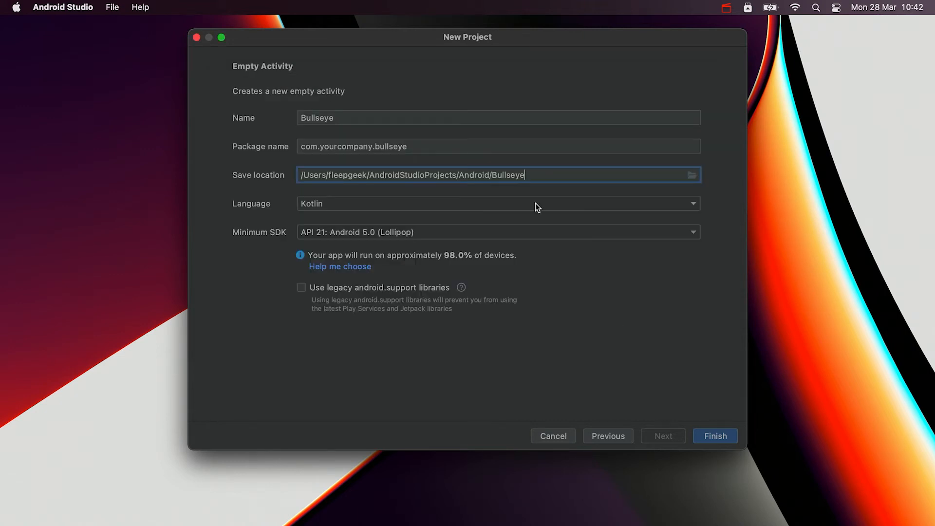
- Review the available programming languages and minimum SDK versions for the project without changing either setting
{"action": "left_click", "coordinate": [411, 203]}
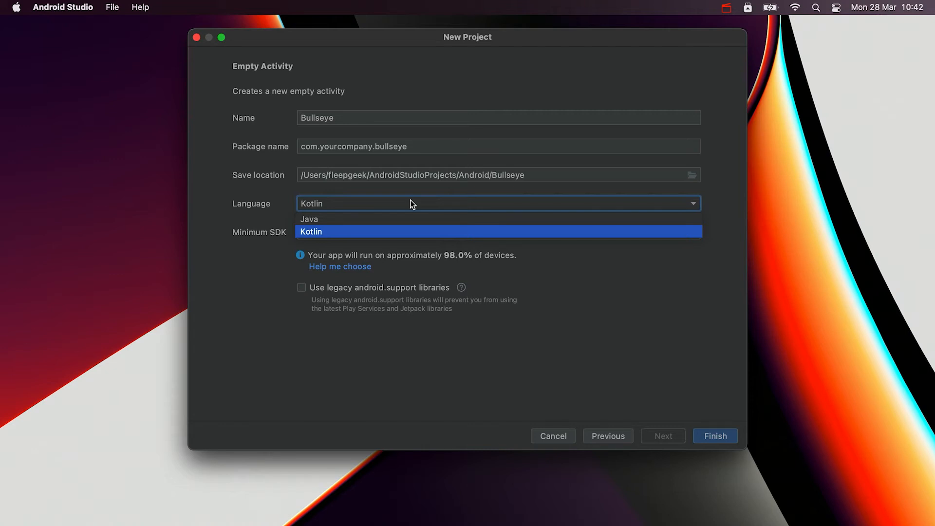
{"action": "left_click", "coordinate": [590, 315]}
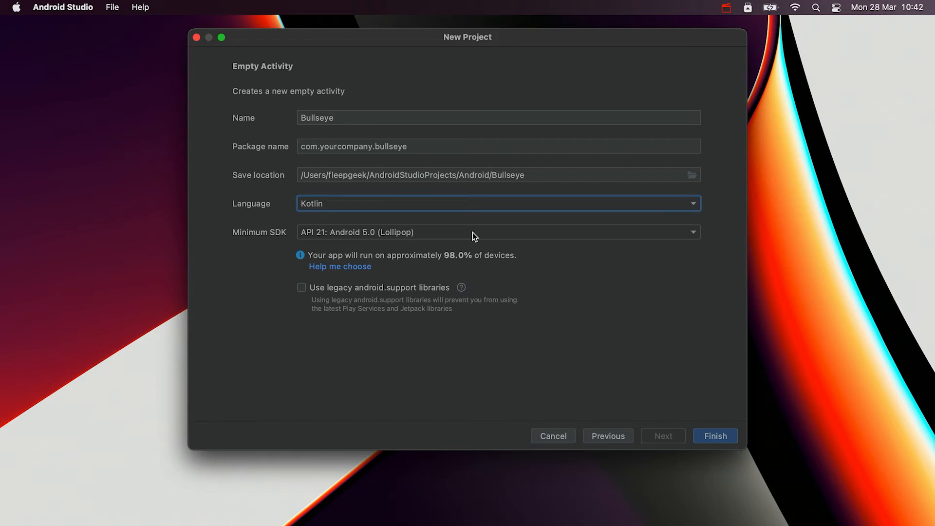
{"action": "left_click", "coordinate": [410, 233]}
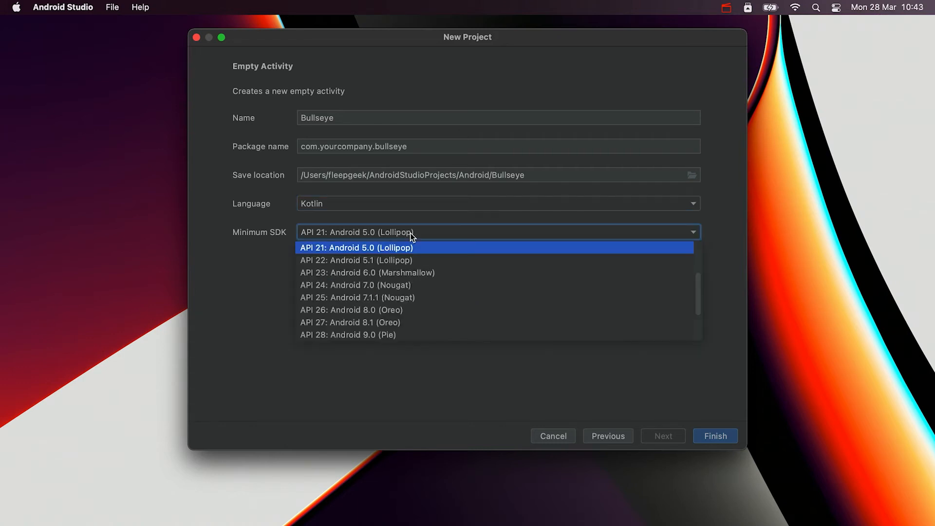
{"action": "left_click", "coordinate": [229, 283]}
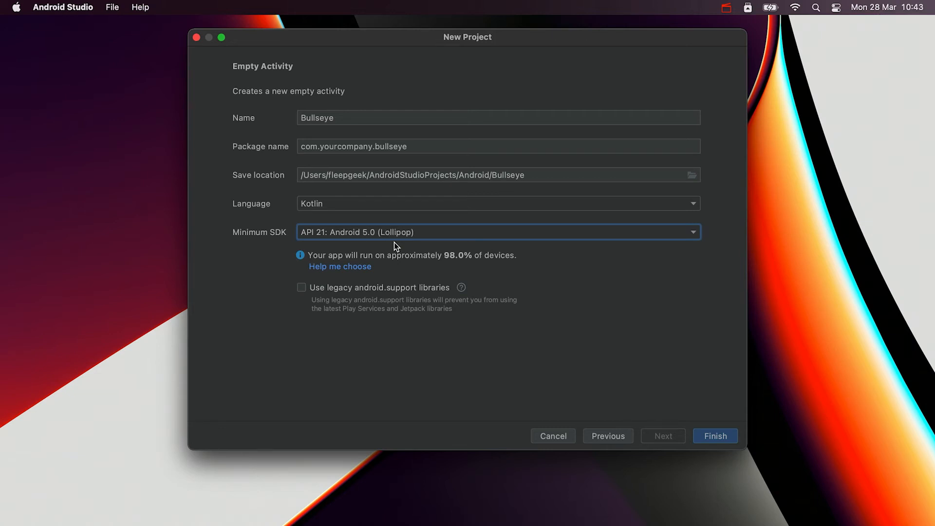
- Examine the Android API version distribution chart, including the features of Android 11 R, and return to the project settings
{"action": "left_click", "coordinate": [346, 269]}
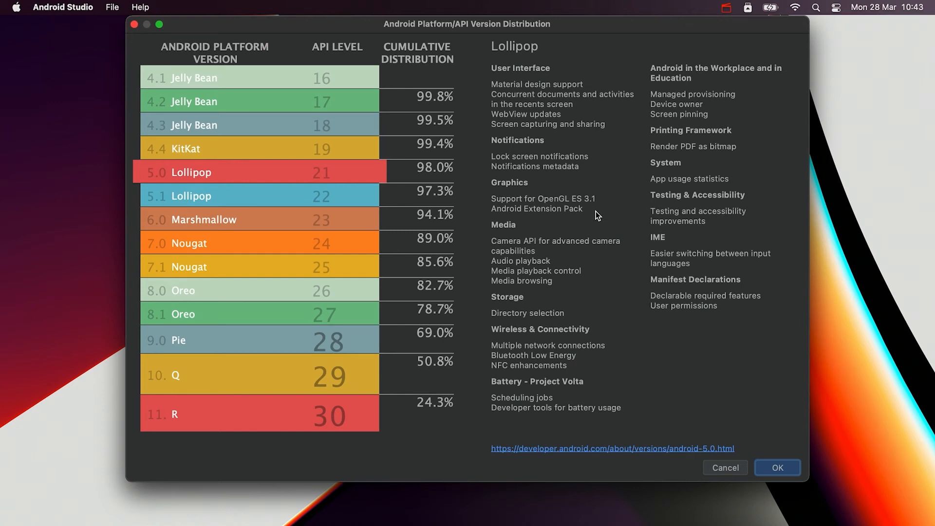
{"action": "left_click", "coordinate": [259, 420]}
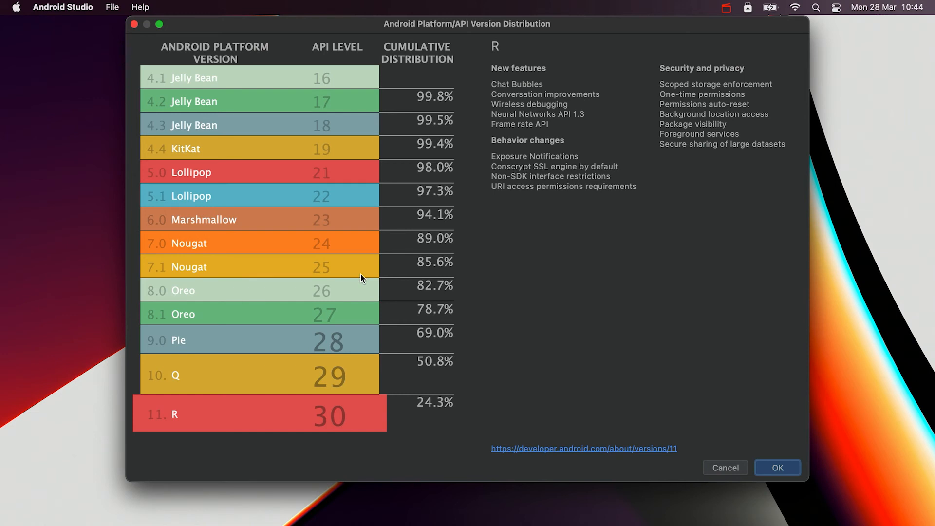
{"action": "left_click", "coordinate": [713, 466]}
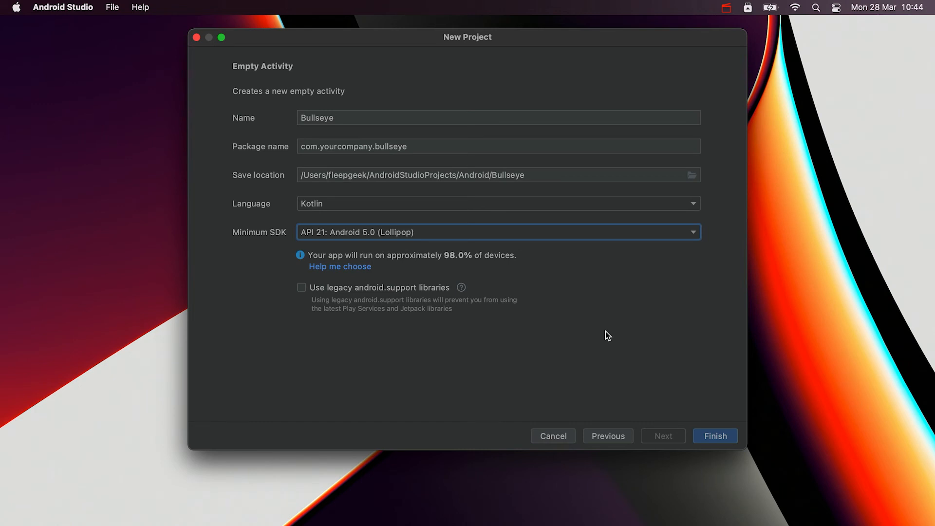
- Create the Bullseye project with Kotlin as the language and API 21: Android 5.0 (Lollipop) as the minimum SDK
{"action": "left_click", "coordinate": [714, 437]}
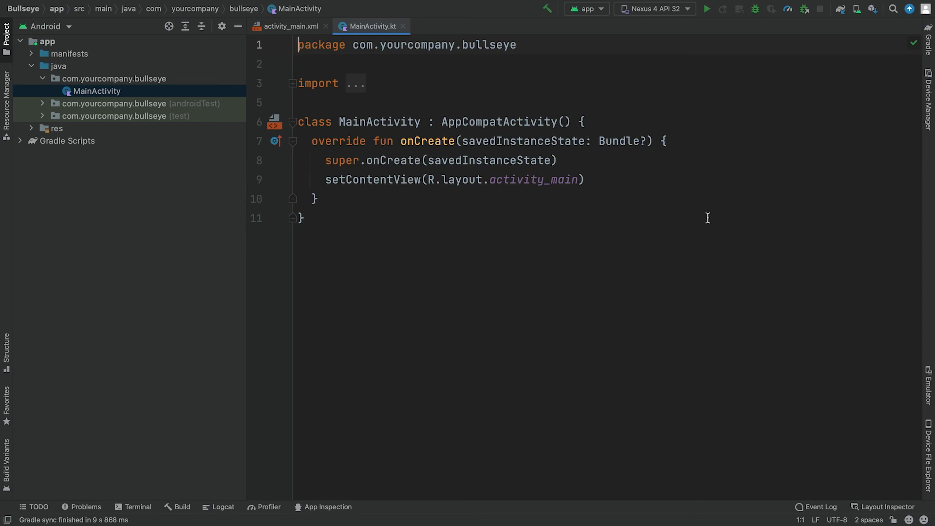
{"action": "left_click", "coordinate": [720, 191]}
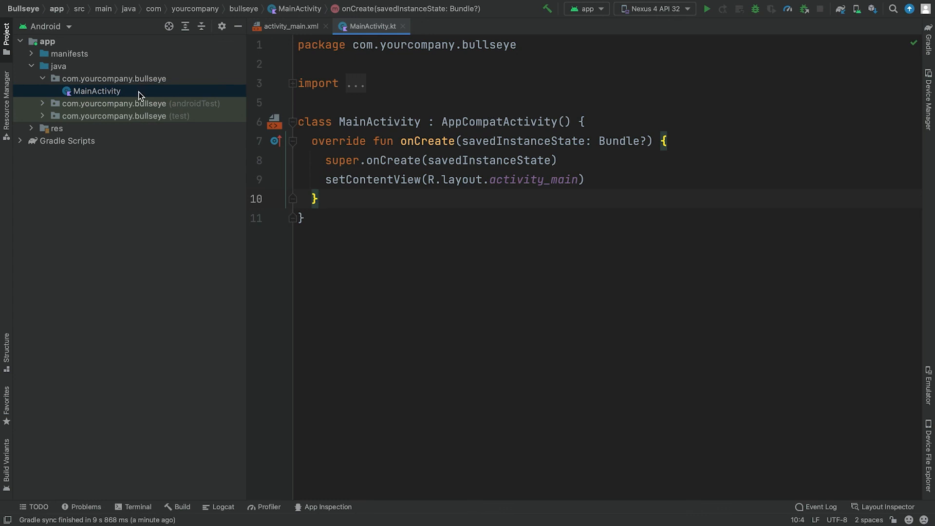
- Collapse and reopen the project file tree, and examine the MainActivity class code in the editor
{"action": "left_click", "coordinate": [6, 39]}
{"action": "left_click", "coordinate": [6, 39]}
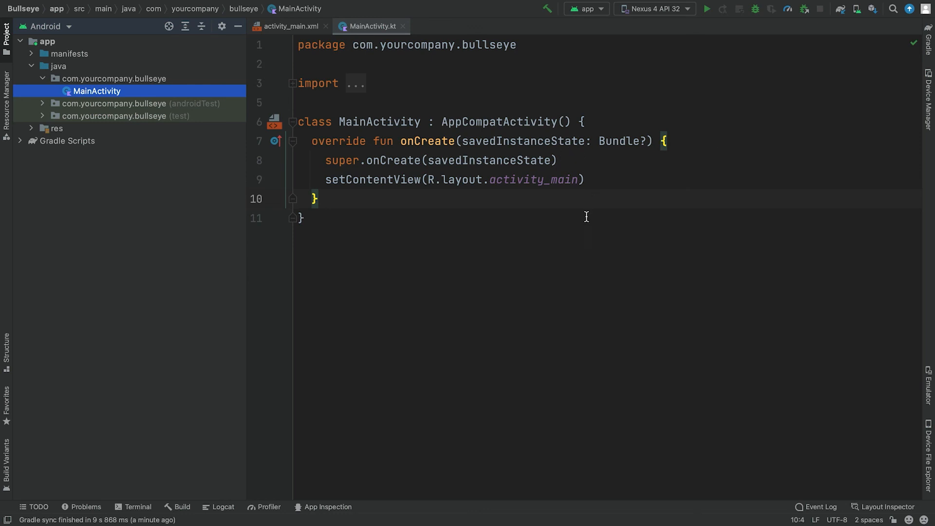
{"action": "left_click_drag", "start_coordinate": [580, 220], "coordinate": [476, 141]}
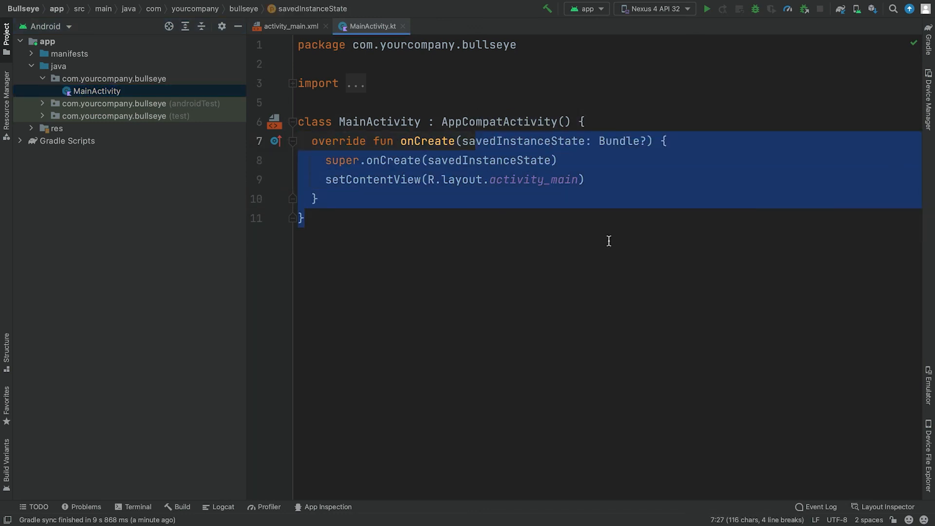
{"action": "left_click", "coordinate": [609, 217]}
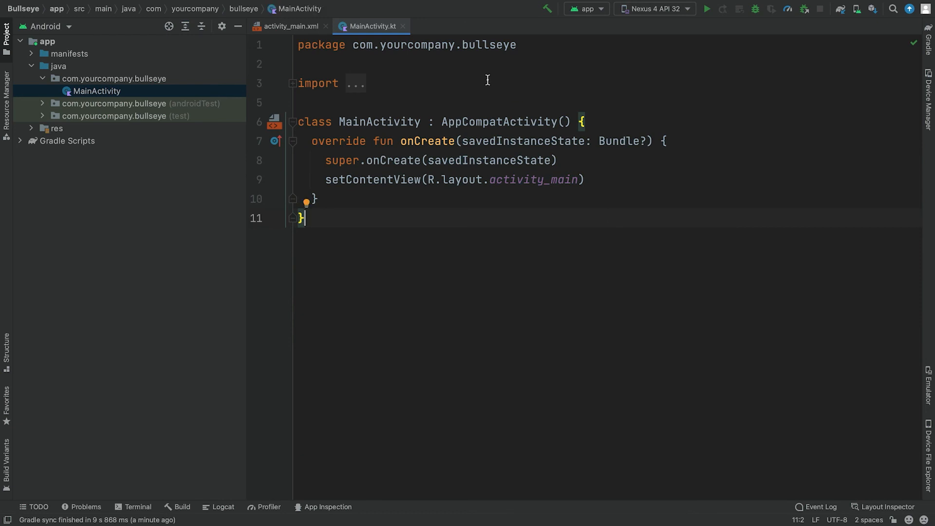
{"action": "double_click", "coordinate": [349, 123]}
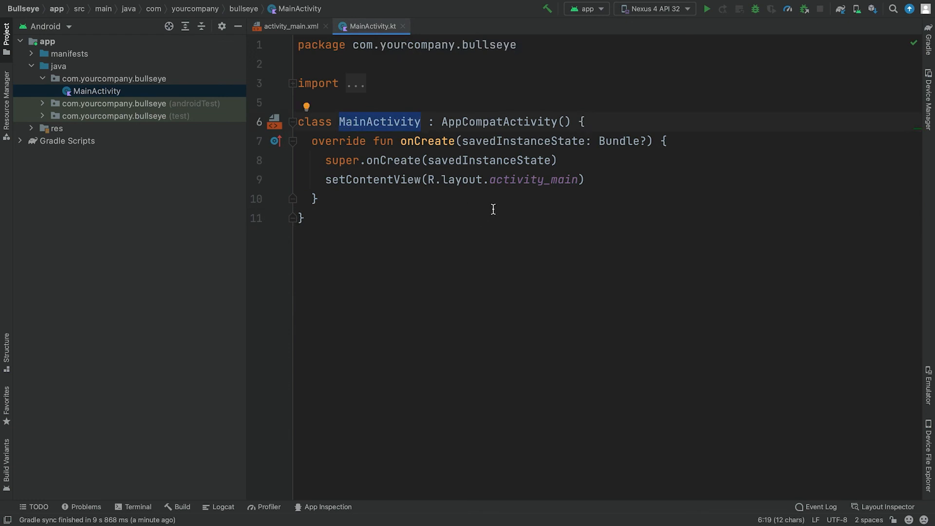
{"action": "left_click", "coordinate": [526, 204]}
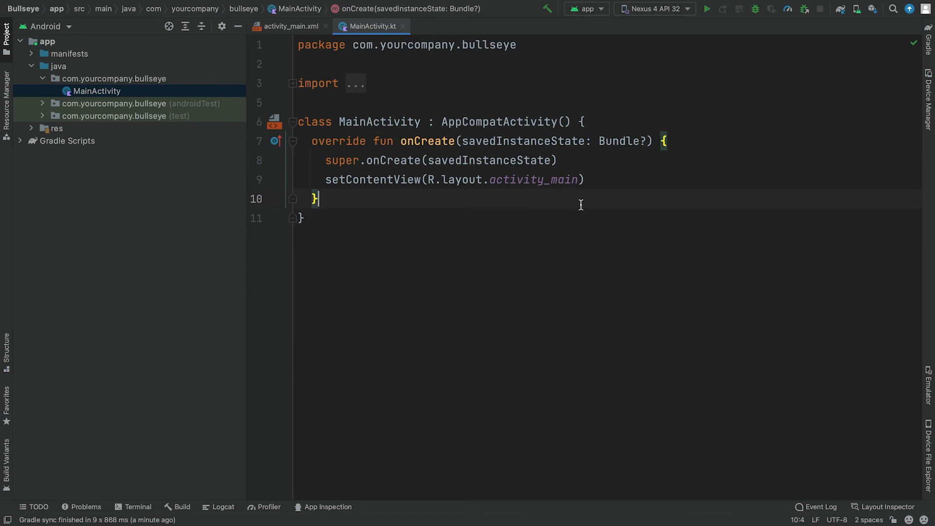